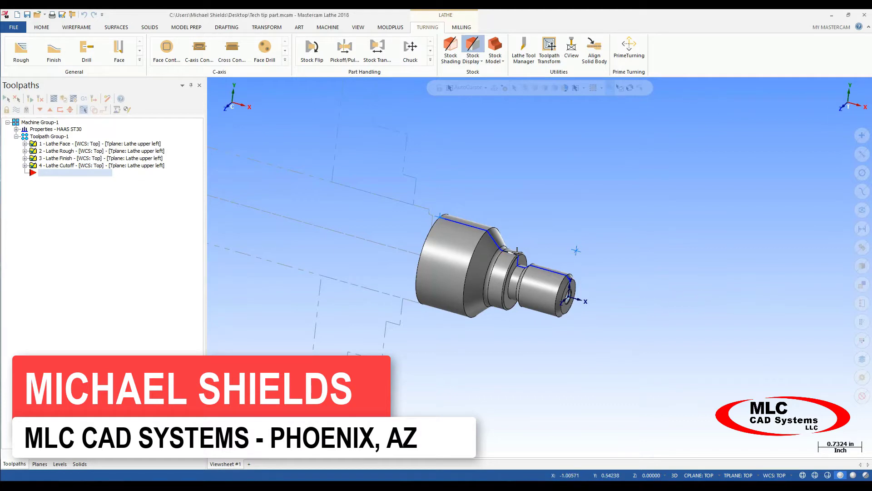
Add a stock model with cylindrical stock fitted to all solids, sourced from all Toolpath Group-1 operations
{"action": "middle_click_drag", "start_coordinate": [524, 254], "coordinate": [533, 236]}
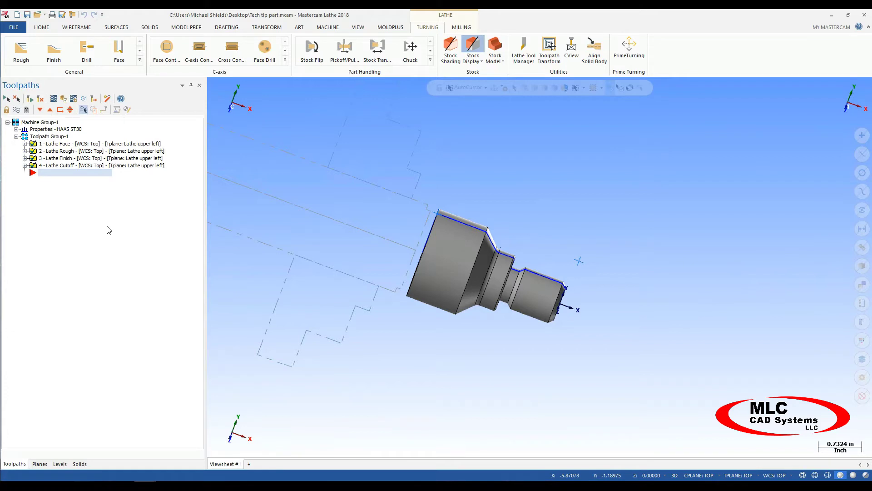
{"action": "middle_click_drag", "start_coordinate": [453, 281], "coordinate": [464, 283]}
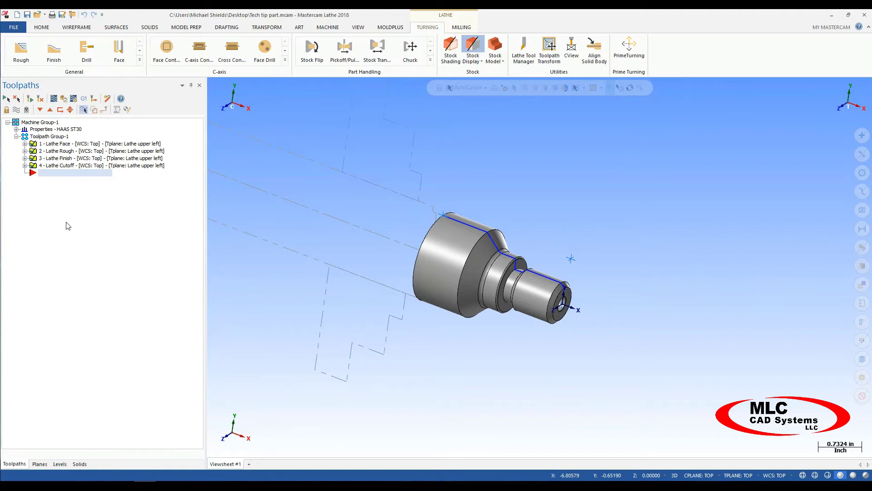
{"action": "middle_click_drag", "start_coordinate": [293, 259], "coordinate": [347, 295]}
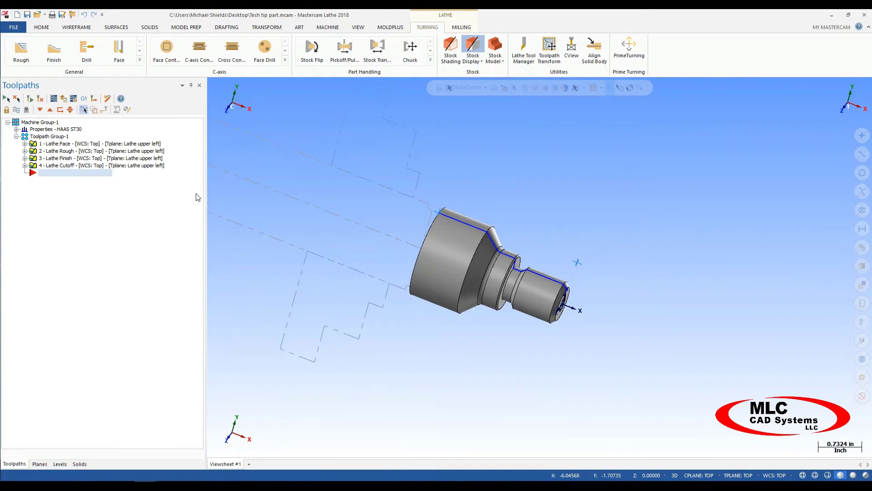
{"action": "left_click", "coordinate": [494, 50]}
{"action": "left_click", "coordinate": [133, 125]}
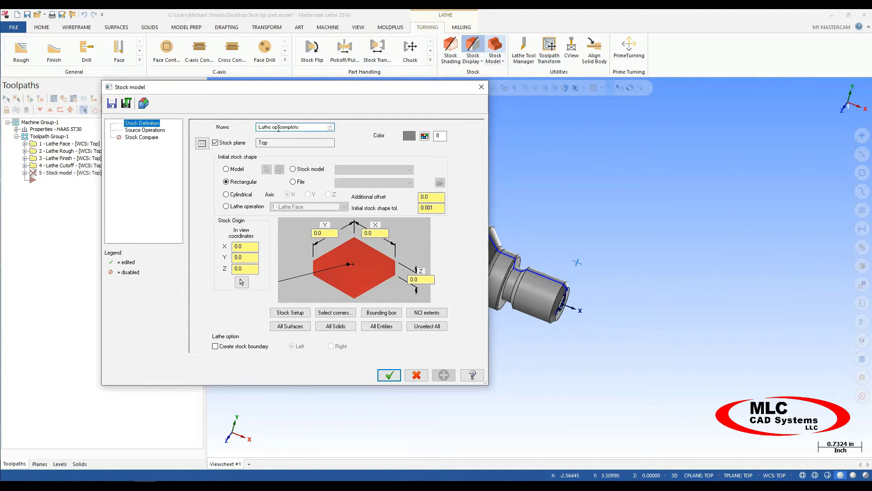
{"action": "left_click", "coordinate": [237, 195]}
{"action": "left_click", "coordinate": [336, 326]}
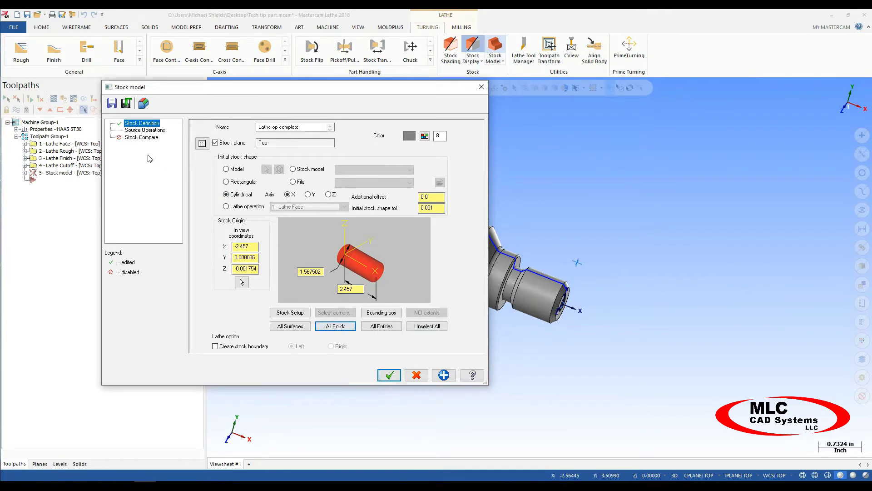
{"action": "left_click", "coordinate": [148, 131]}
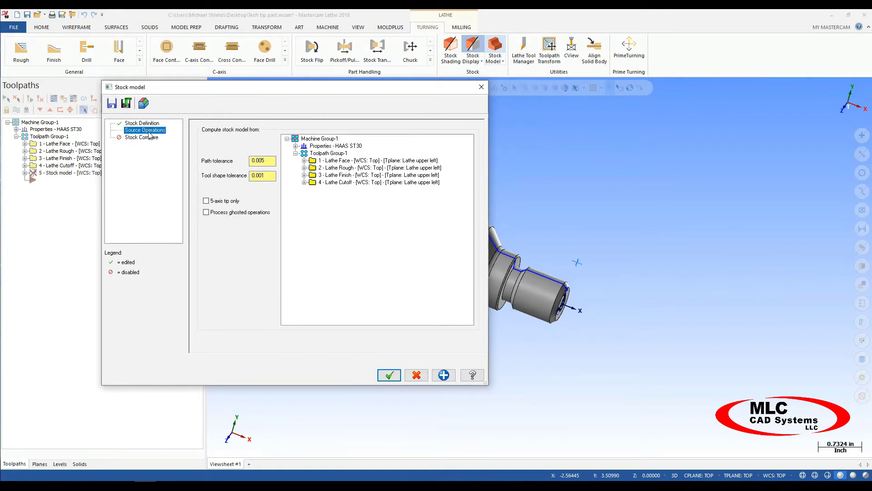
{"action": "left_click", "coordinate": [333, 154]}
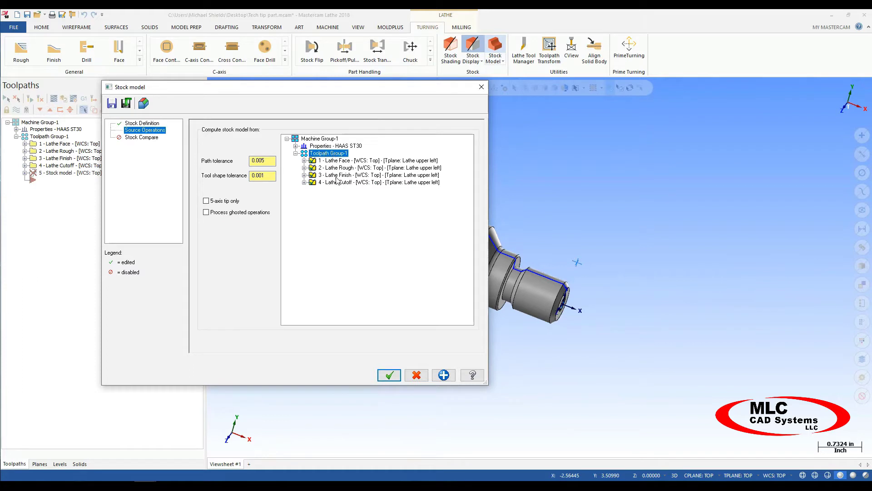
{"action": "left_click", "coordinate": [389, 375]}
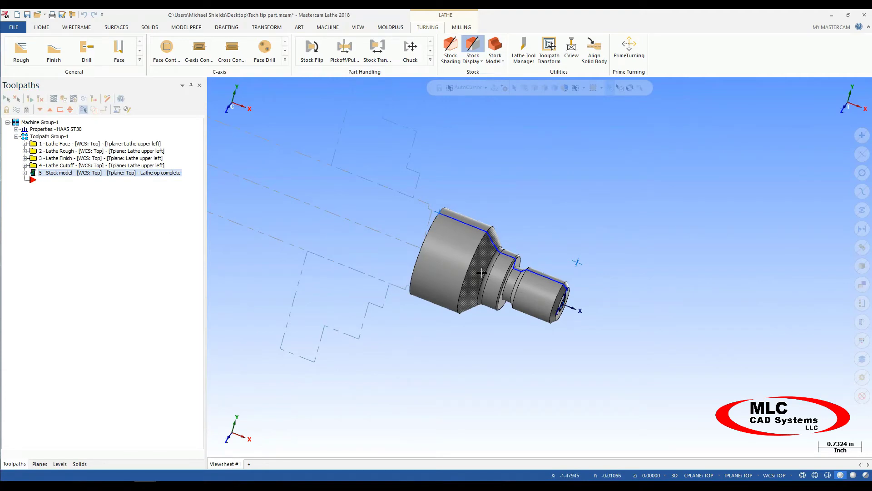
{"action": "middle_click_drag", "start_coordinate": [482, 273], "coordinate": [448, 295]}
{"action": "scroll", "coordinate": [448, 296], "scroll_direction": "up", "scroll_amount": 2}
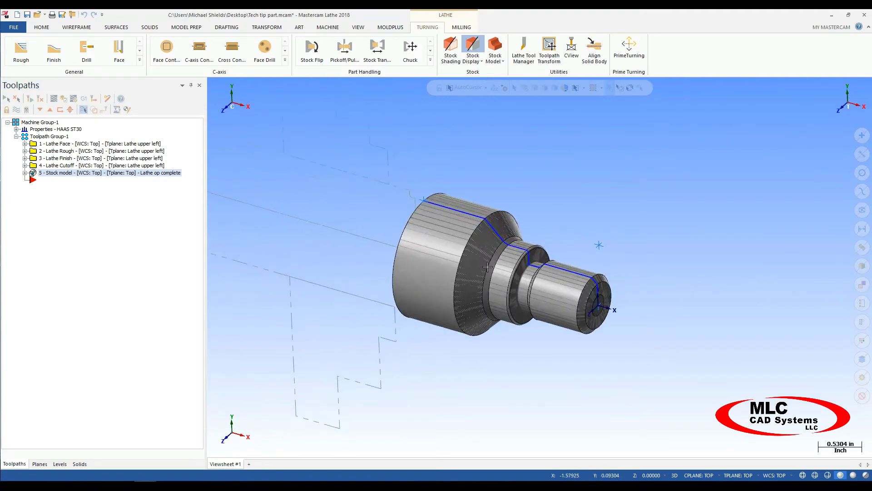
{"action": "scroll", "coordinate": [556, 308], "scroll_direction": "up", "scroll_amount": 2}
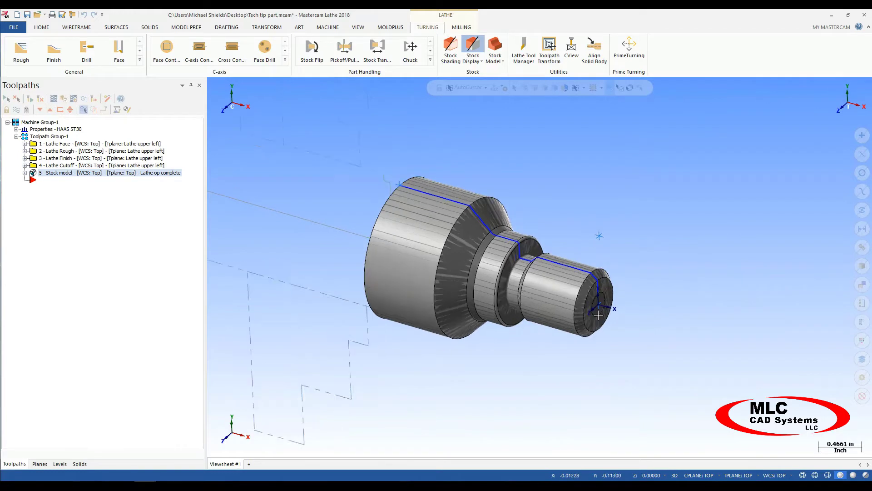
{"action": "scroll", "coordinate": [557, 308], "scroll_direction": "down", "scroll_amount": 1}
{"action": "scroll", "coordinate": [484, 286], "scroll_direction": "down", "scroll_amount": 1}
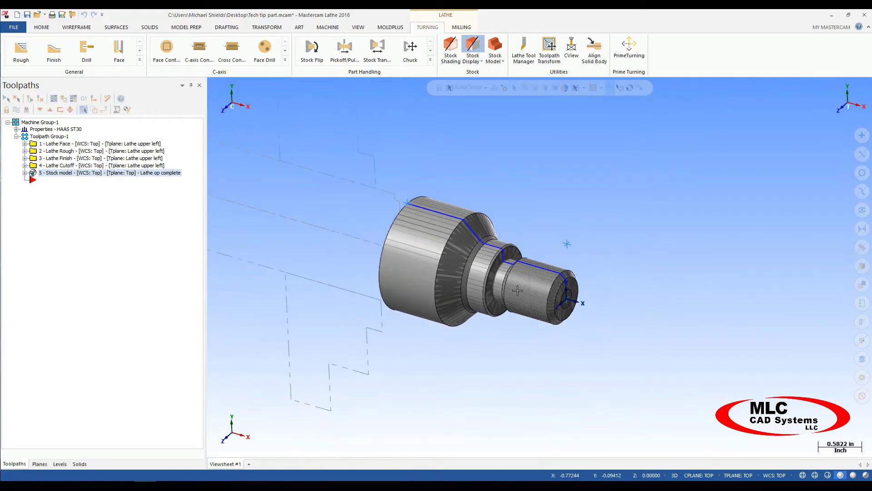
Add a second machine group using the MLC HAAS VERTICAL mill definition
{"action": "left_click", "coordinate": [322, 29]}
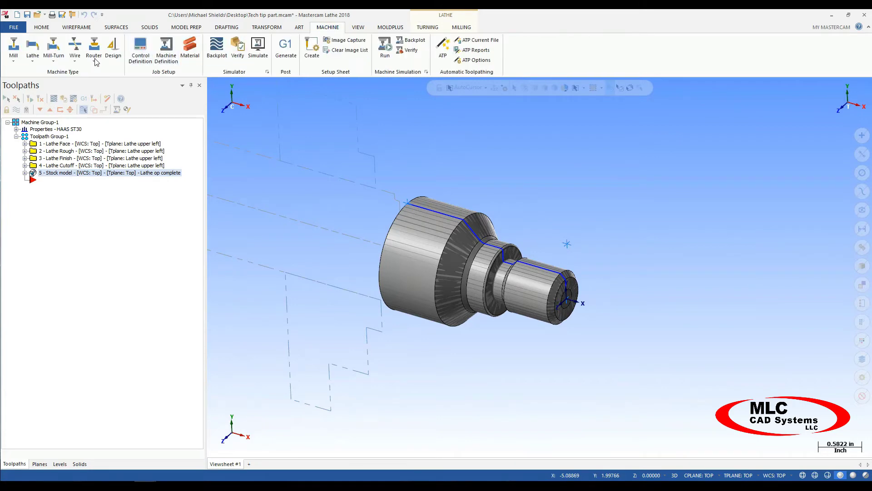
{"action": "left_click", "coordinate": [13, 63]}
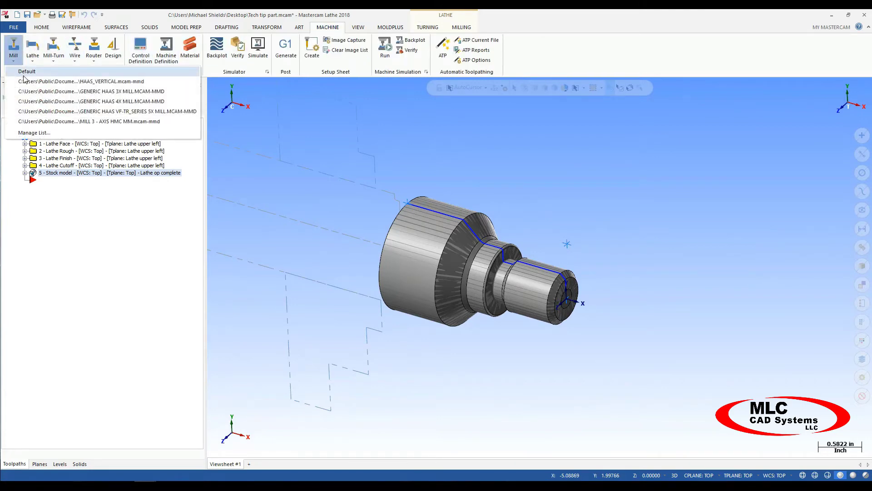
{"action": "left_click", "coordinate": [54, 81]}
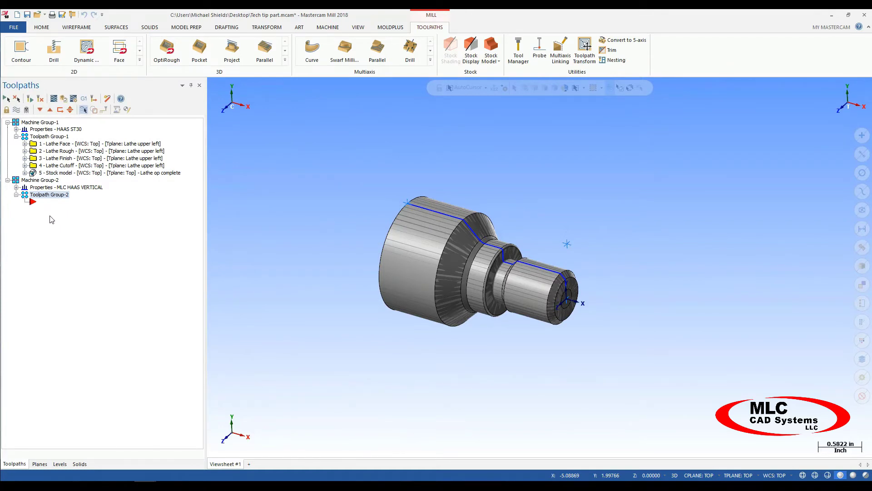
Create stock model 'Mill Start' whose initial stock is the 'Lathe op complete' stock model
{"action": "left_click", "coordinate": [494, 49]}
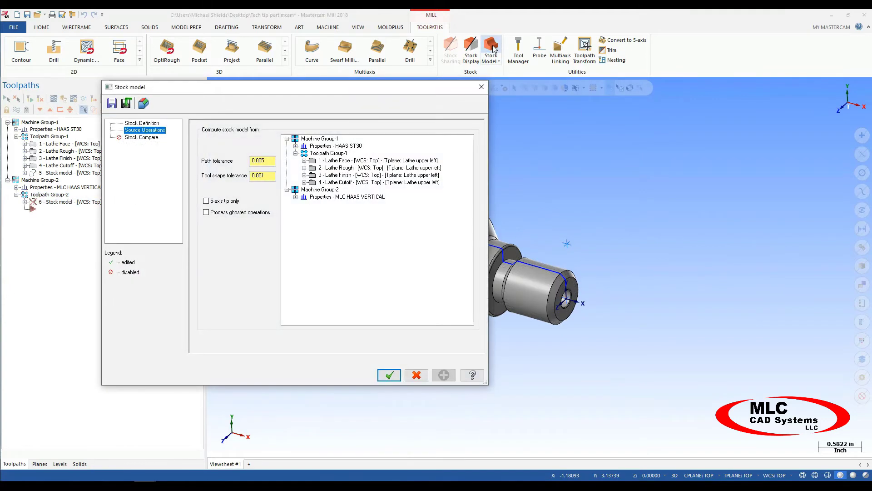
{"action": "left_click", "coordinate": [141, 123]}
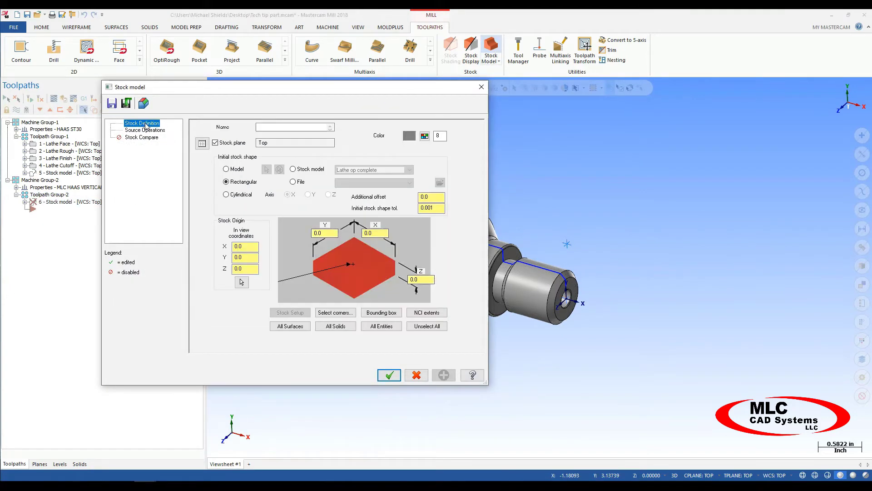
{"action": "left_click", "coordinate": [261, 127]}
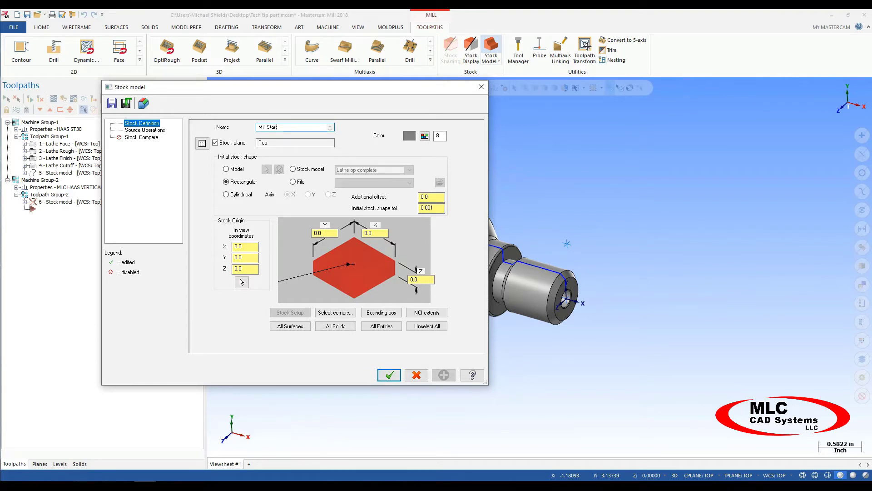
{"action": "left_click", "coordinate": [302, 173]}
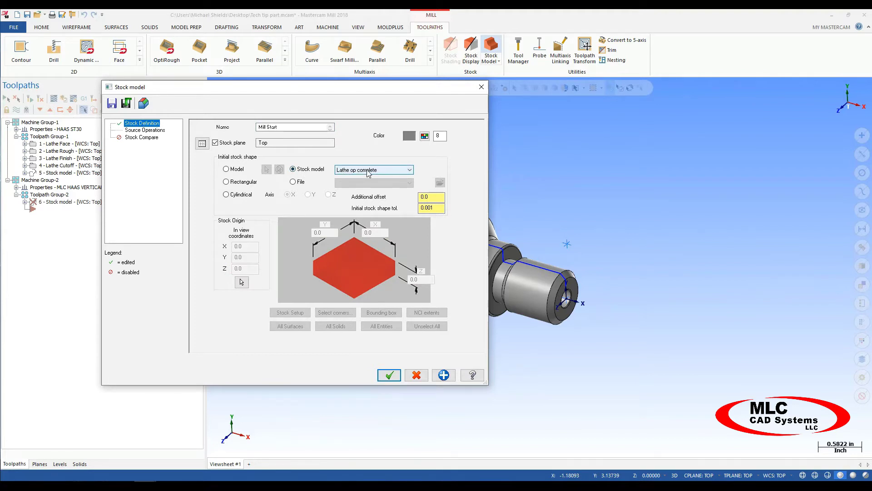
{"action": "left_click", "coordinate": [145, 130]}
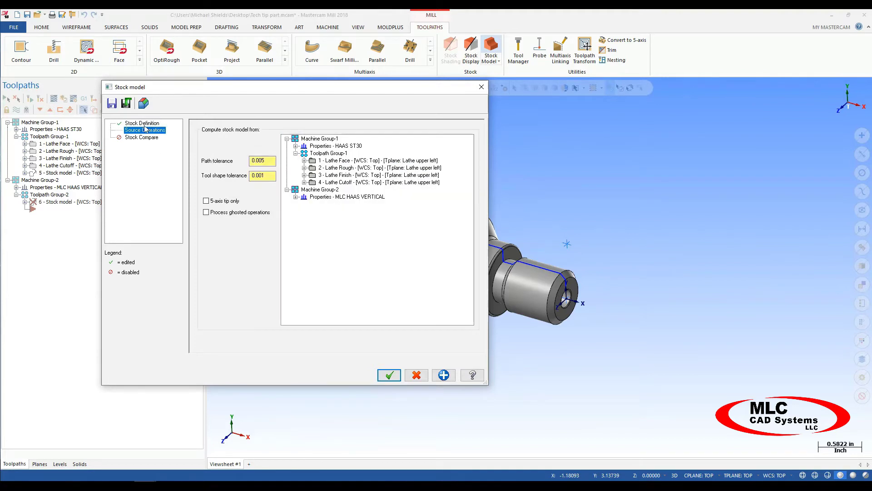
{"action": "left_click", "coordinate": [389, 375]}
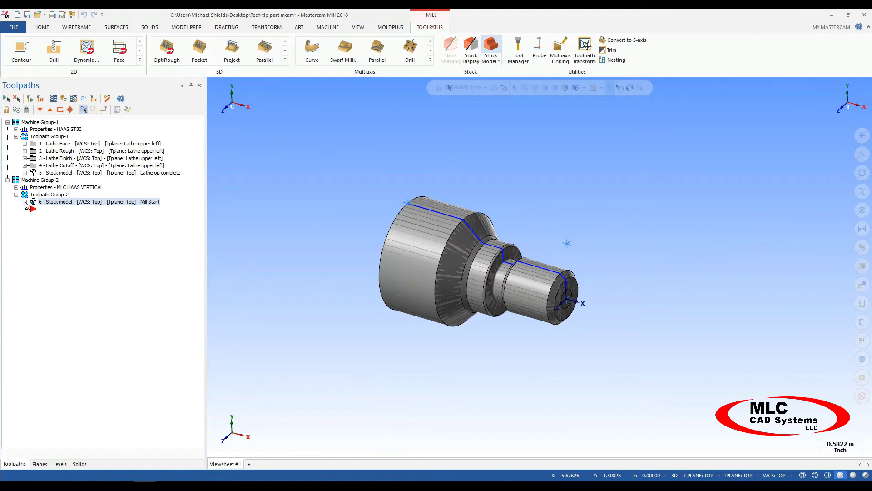
Toggle the '7 - Lathe part #2' level's visibility and return to the four lathe operations
{"action": "left_click", "coordinate": [25, 202]}
{"action": "left_click", "coordinate": [60, 464]}
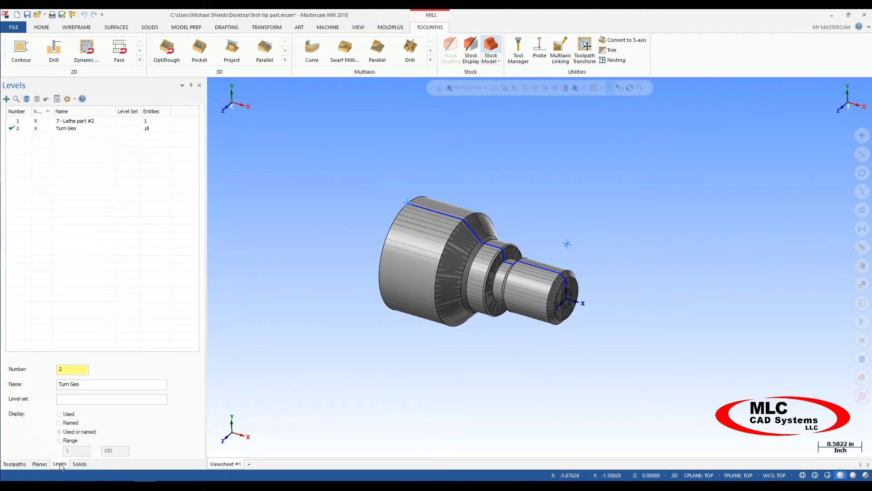
{"action": "left_click", "coordinate": [42, 123]}
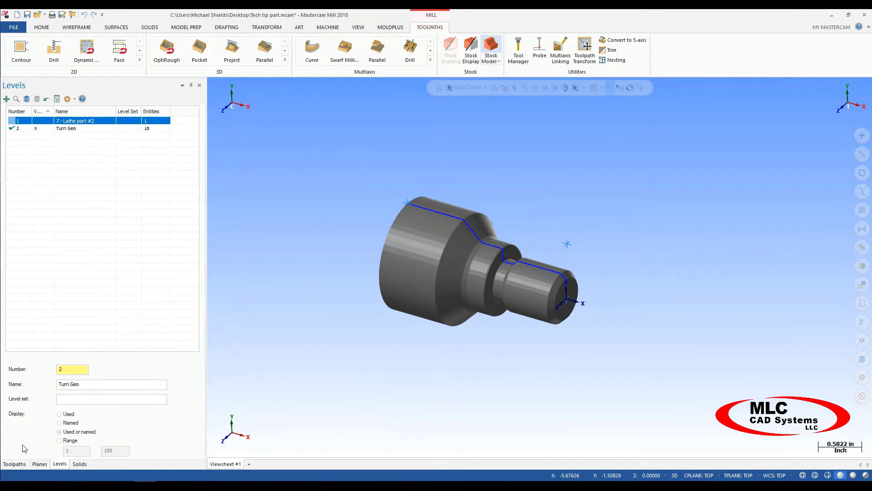
{"action": "left_click", "coordinate": [15, 465]}
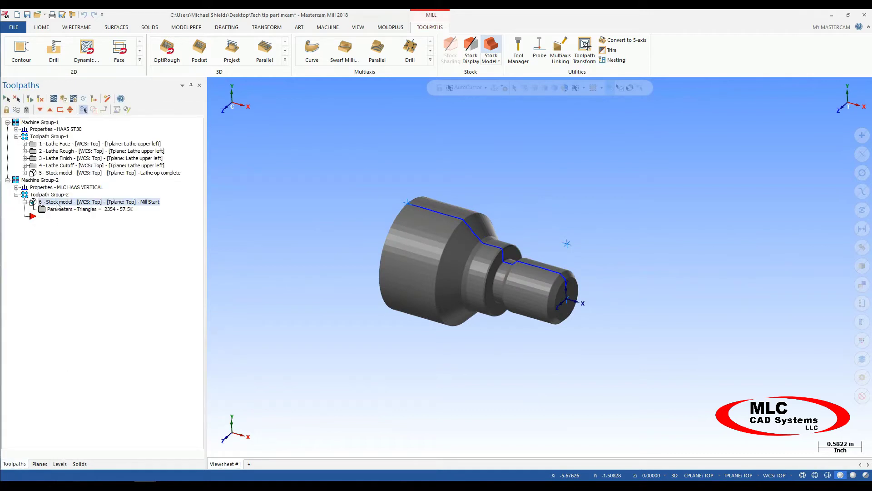
{"action": "scroll", "coordinate": [490, 295], "scroll_direction": "up", "scroll_amount": 2}
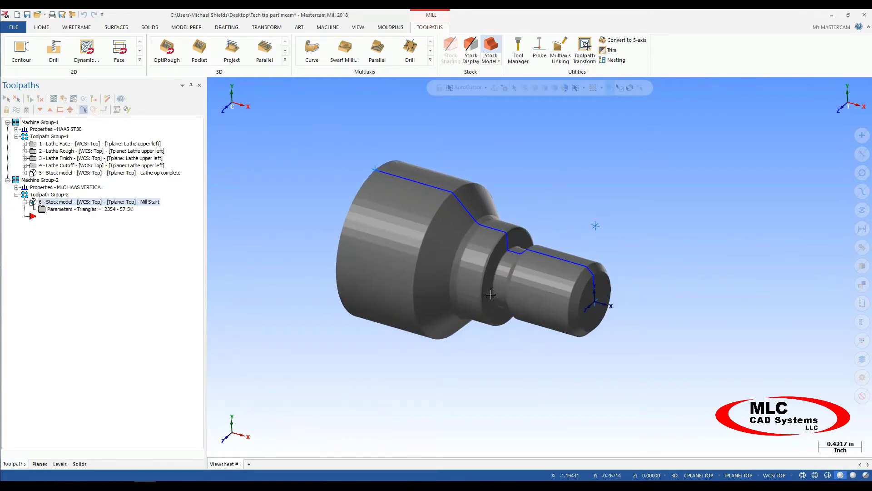
{"action": "mouse_move", "coordinate": [473, 276]}
{"action": "middle_mouse_down"}
{"action": "mouse_move", "coordinate": [481, 282]}
{"action": "mouse_move", "coordinate": [486, 270]}
{"action": "middle_mouse_up"}
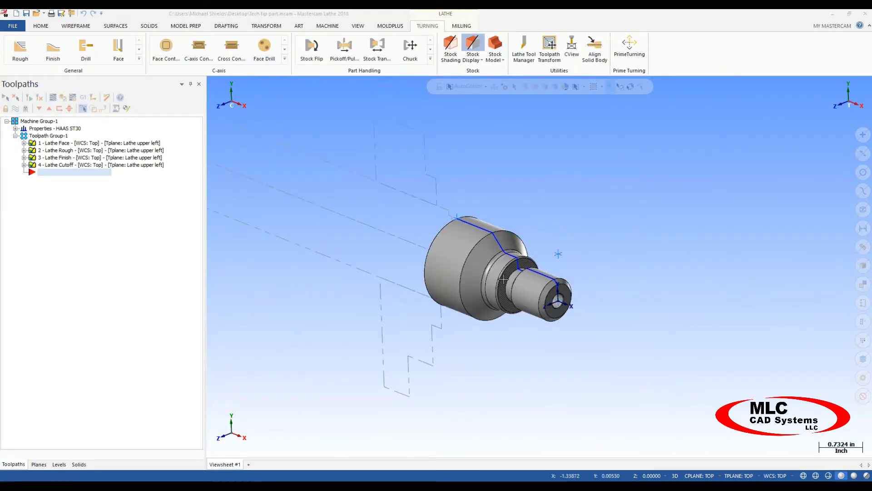
Launch Mastercam Simulator to verify the four selected lathe toolpaths
{"action": "middle_click_drag", "start_coordinate": [556, 284], "coordinate": [571, 283]}
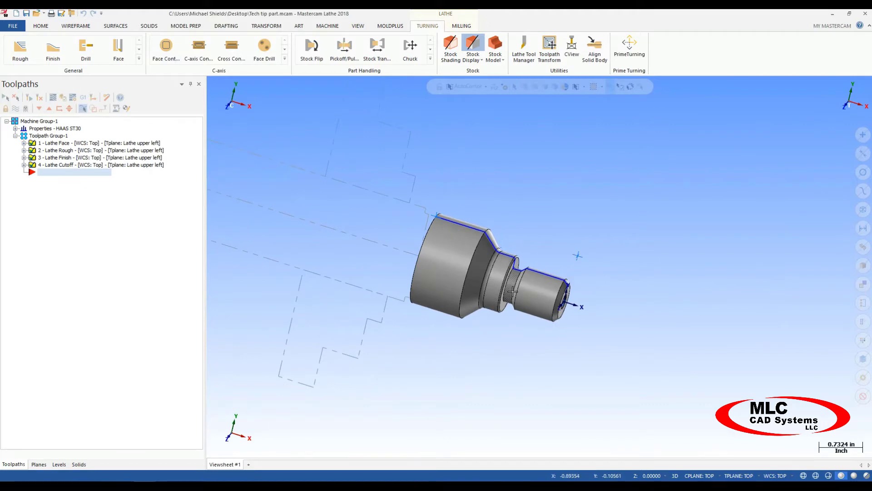
{"action": "scroll", "coordinate": [514, 294], "scroll_direction": "up", "scroll_amount": 2}
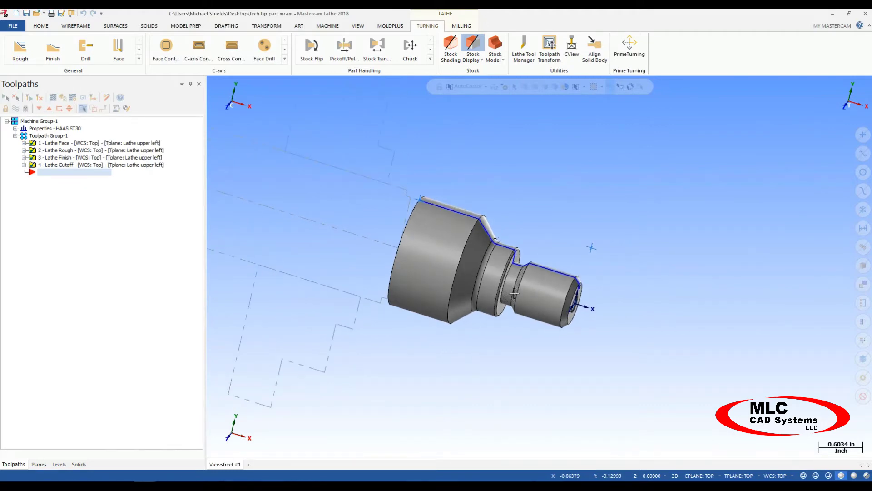
{"action": "middle_click_drag", "start_coordinate": [444, 264], "coordinate": [434, 266]}
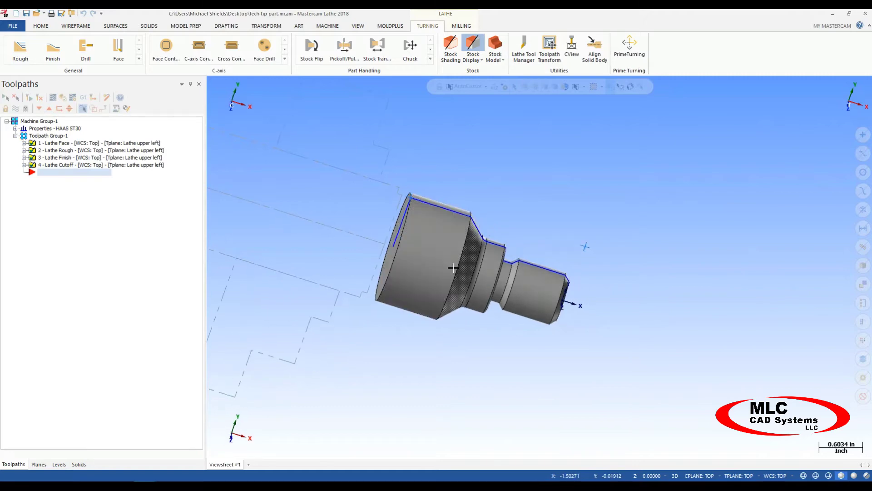
{"action": "left_click", "coordinate": [82, 108]}
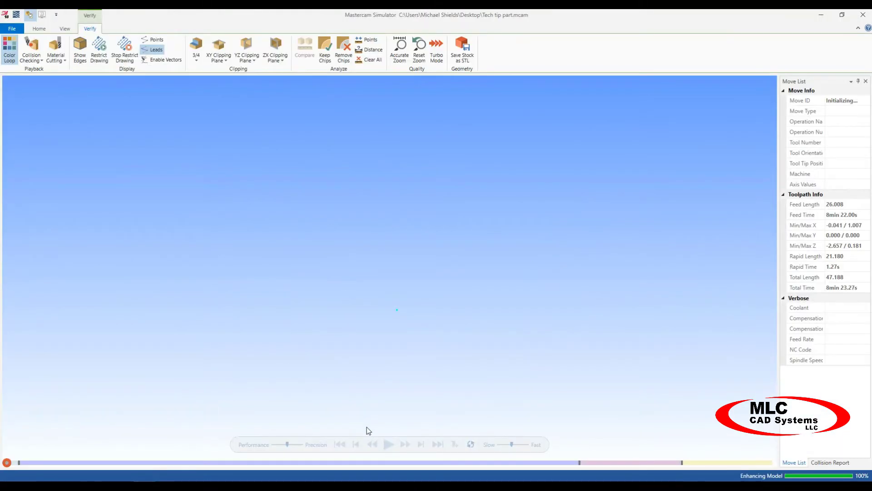
Play the lathe verification through all 128 moves, then minimize the simulator
{"action": "left_click", "coordinate": [387, 444]}
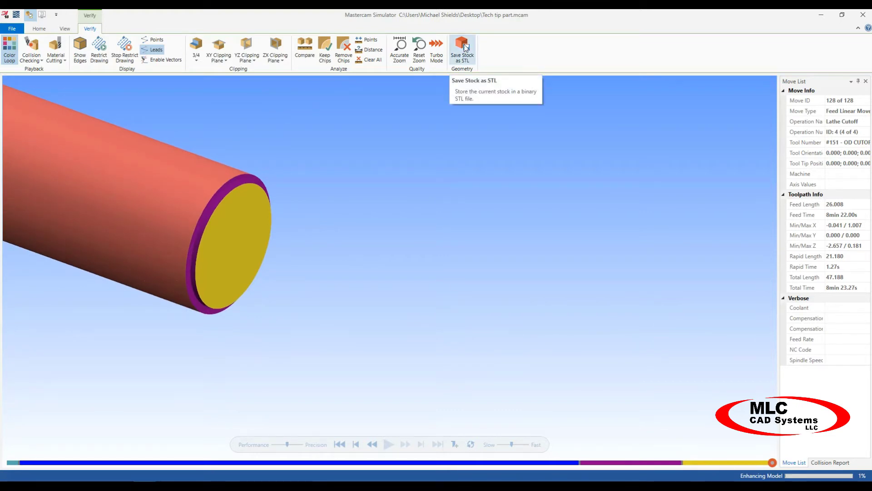
{"action": "left_click", "coordinate": [821, 14]}
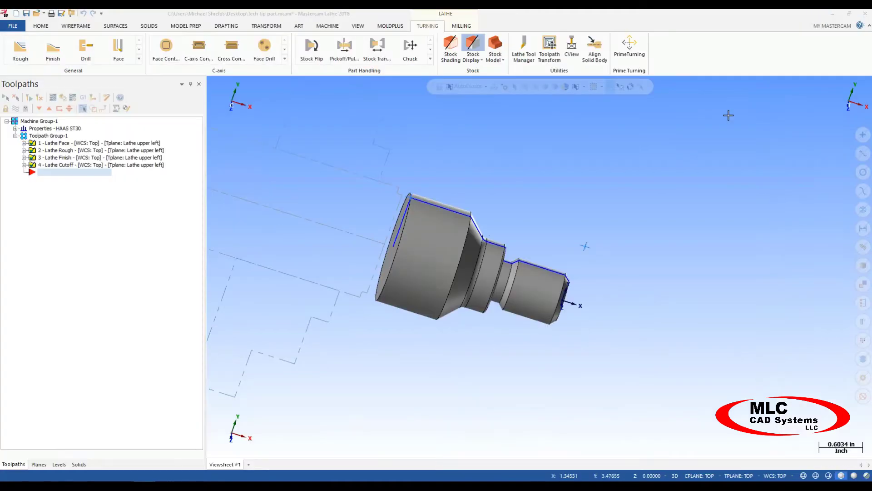
Open the parameters of operation 4, Lathe Cutoff
{"action": "middle_click_drag", "start_coordinate": [616, 237], "coordinate": [554, 224]}
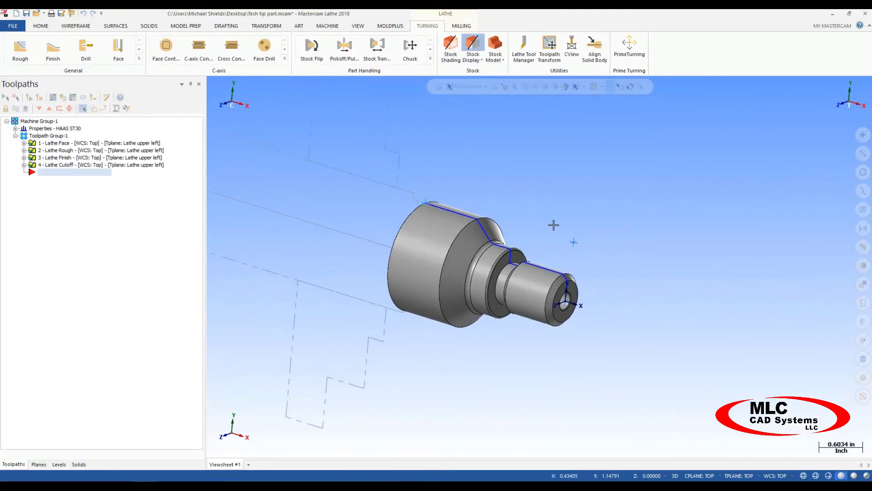
{"action": "left_click", "coordinate": [24, 165]}
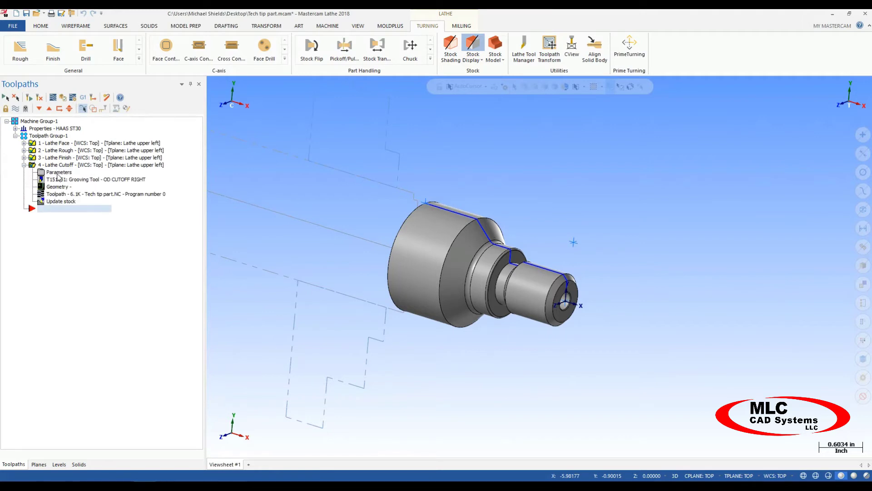
{"action": "left_click", "coordinate": [58, 173]}
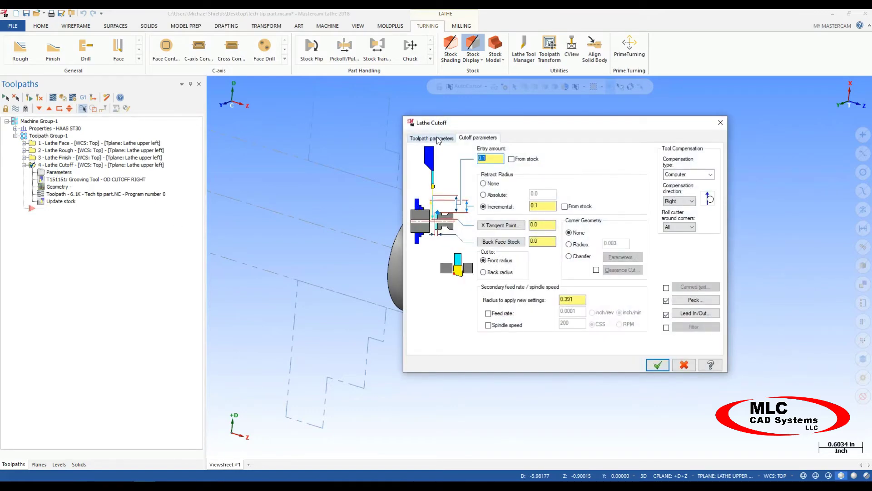
Set the cutoff's stock update to keep the separated piece, regenerate, and select Machine Group-1
{"action": "left_click", "coordinate": [432, 139]}
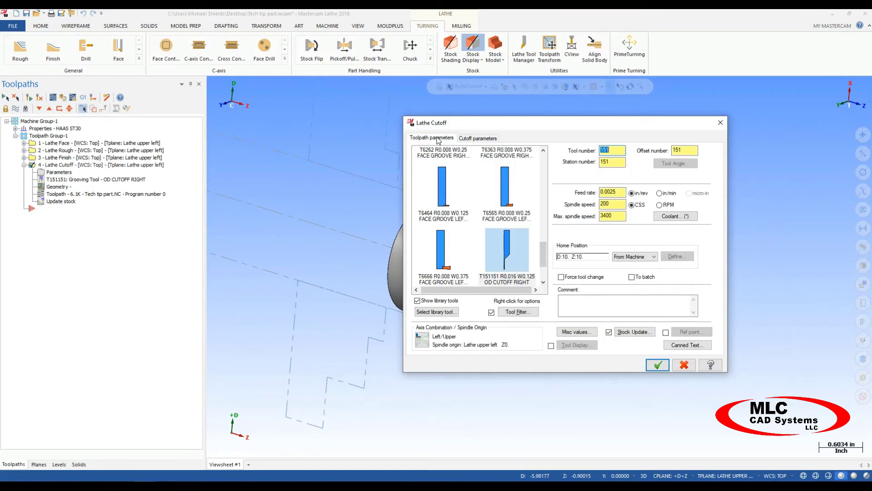
{"action": "left_click", "coordinate": [637, 332]}
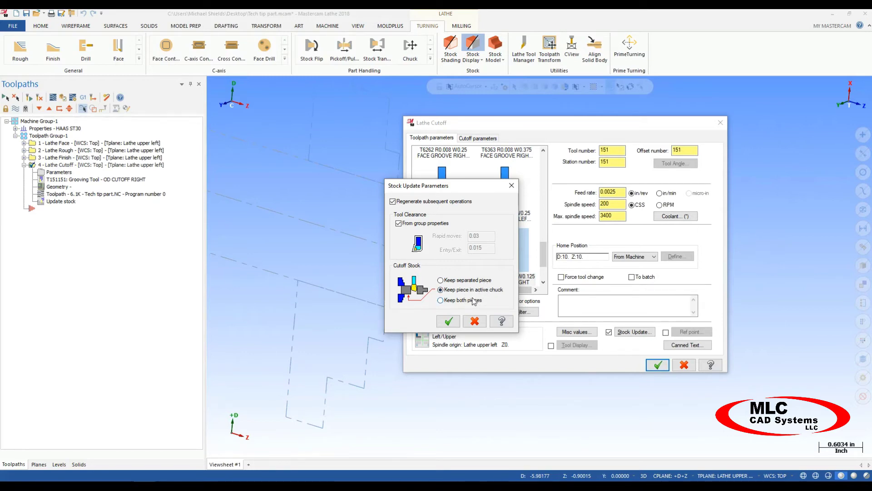
{"action": "left_click", "coordinate": [441, 281]}
{"action": "left_click", "coordinate": [449, 323]}
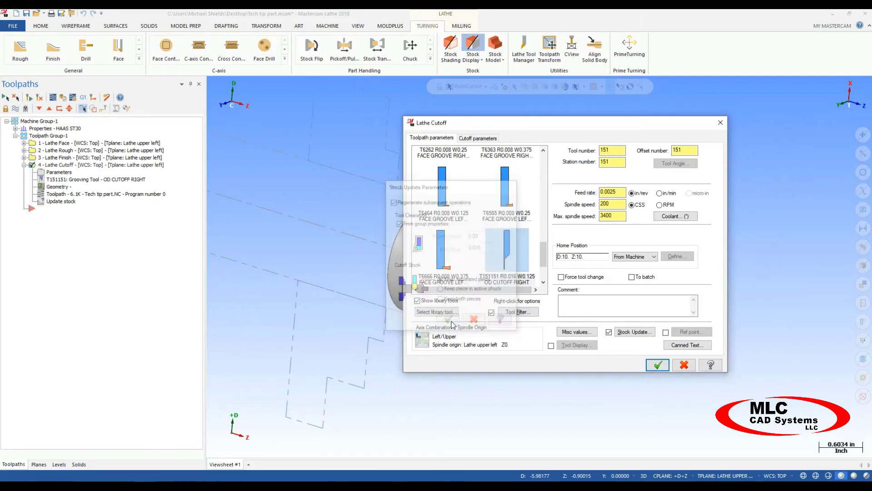
{"action": "left_click", "coordinate": [658, 366]}
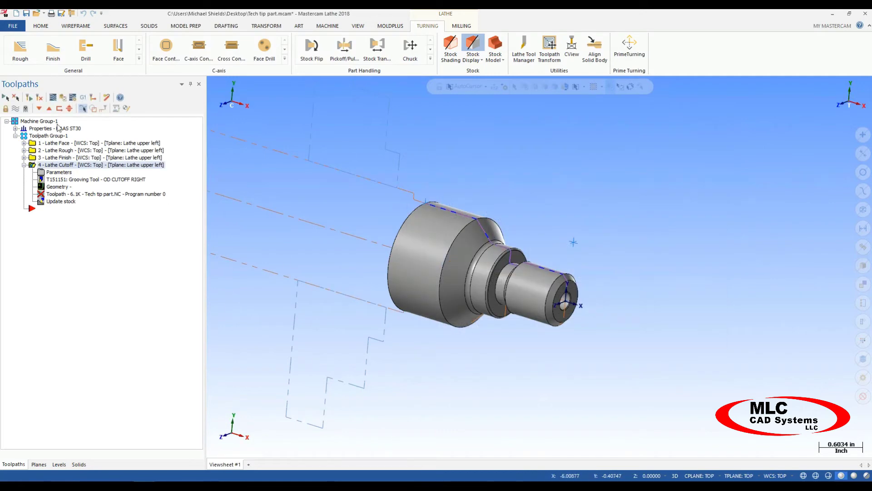
{"action": "left_click", "coordinate": [29, 98]}
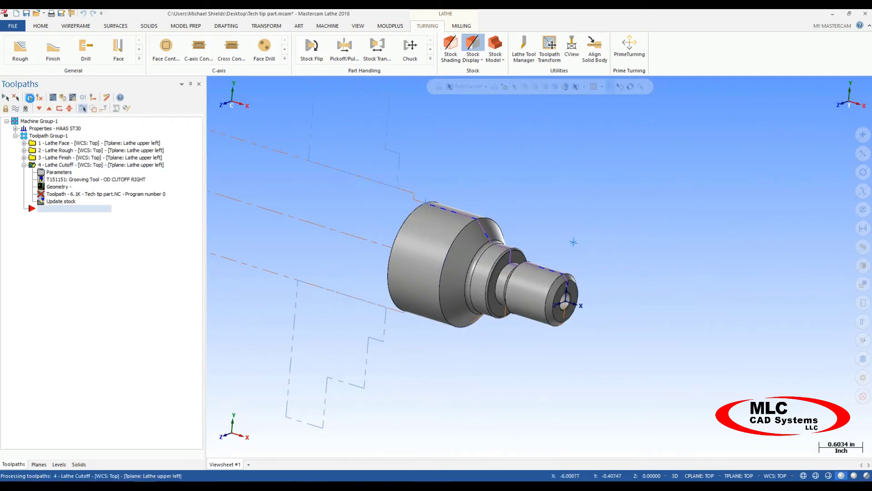
{"action": "left_click", "coordinate": [41, 122]}
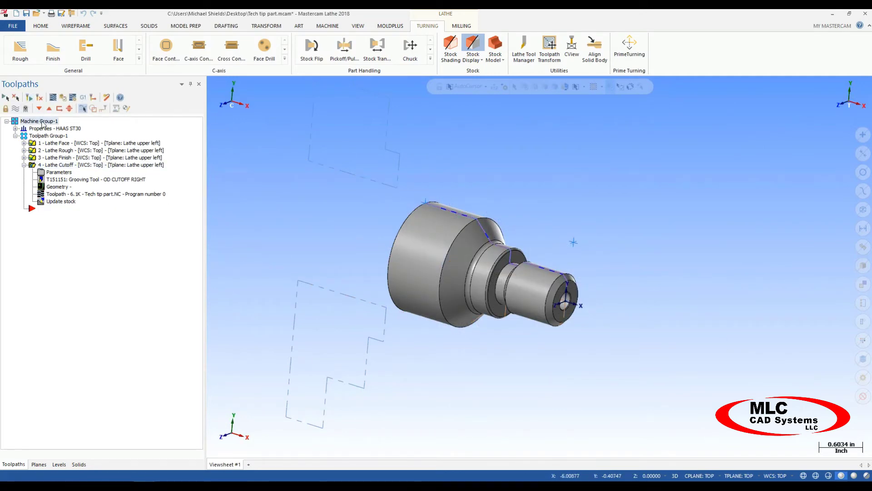
Simulate the updated lathe toolpaths to show the kept cut-off part
{"action": "left_click", "coordinate": [63, 98]}
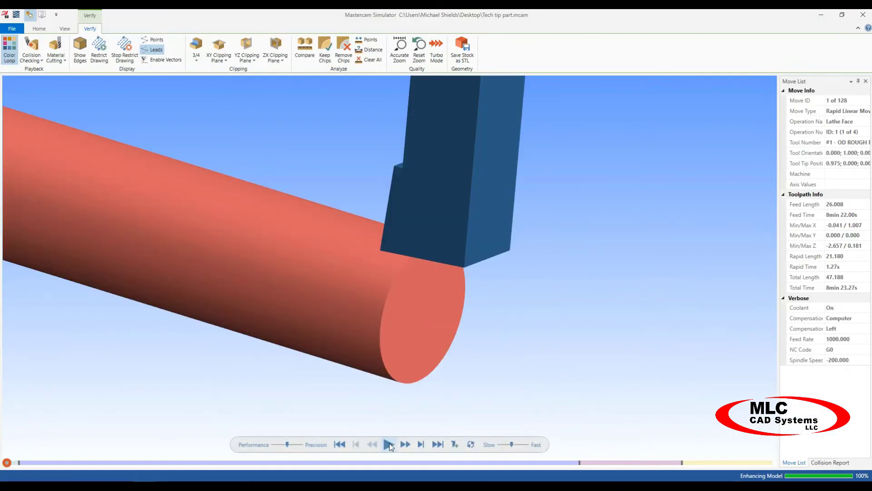
{"action": "left_click", "coordinate": [389, 443]}
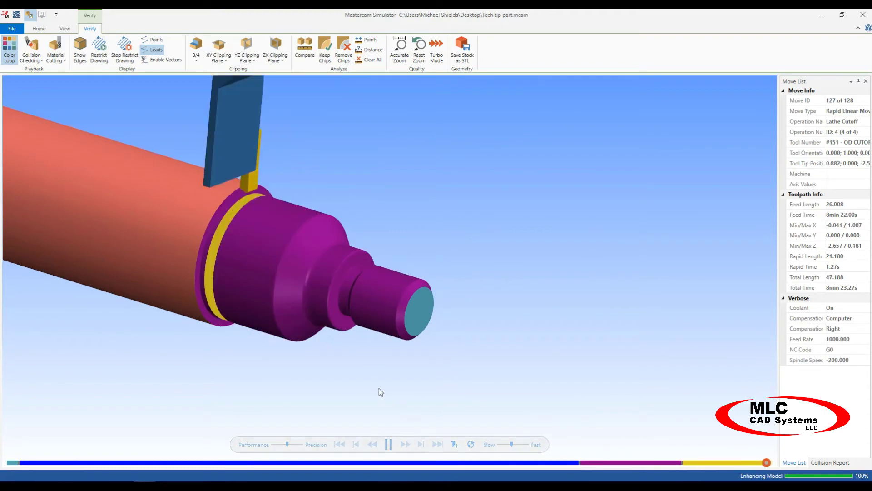
{"action": "middle_click_drag", "start_coordinate": [274, 299], "coordinate": [295, 288]}
{"action": "middle_click_drag", "start_coordinate": [439, 248], "coordinate": [381, 272]}
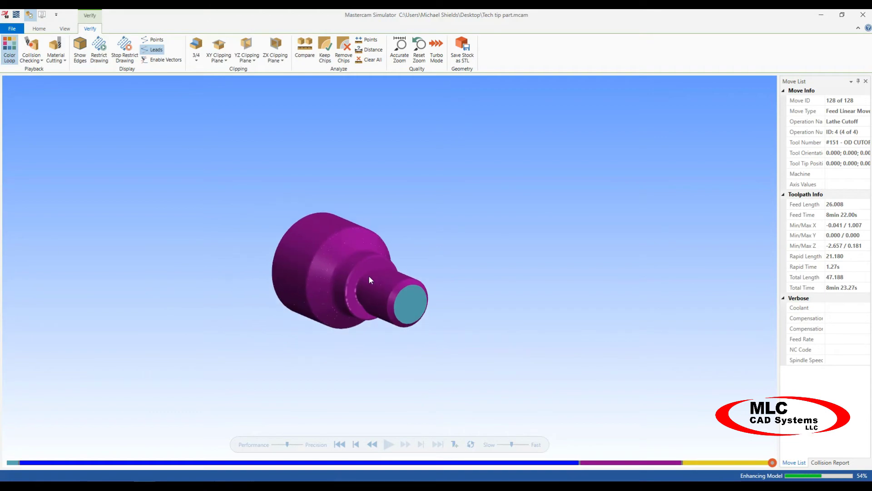
Save the simulated stock to the Desktop as Tech tip part.stl, overwriting the old file
{"action": "left_click", "coordinate": [463, 56]}
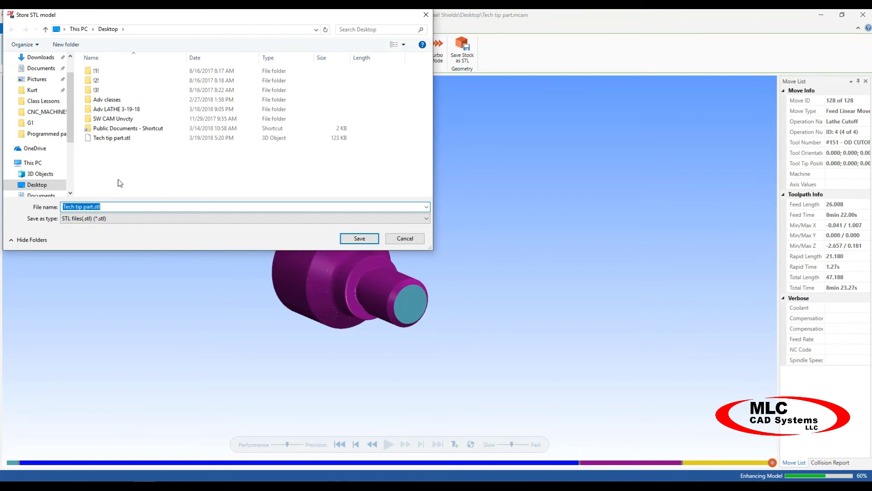
{"action": "left_click", "coordinate": [37, 184]}
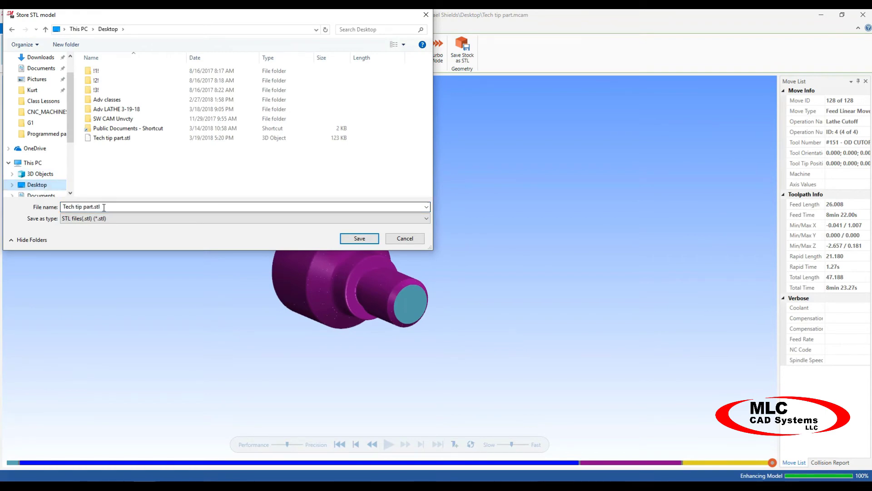
{"action": "left_click", "coordinate": [361, 239]}
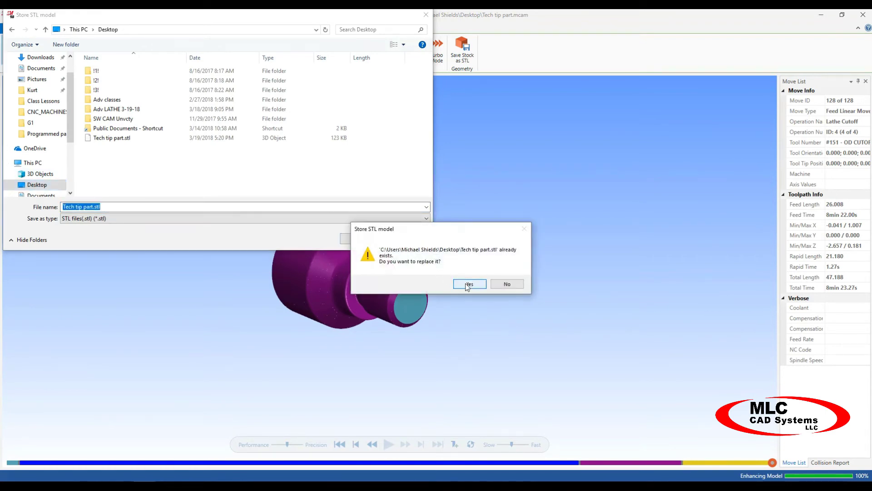
{"action": "left_click", "coordinate": [468, 284]}
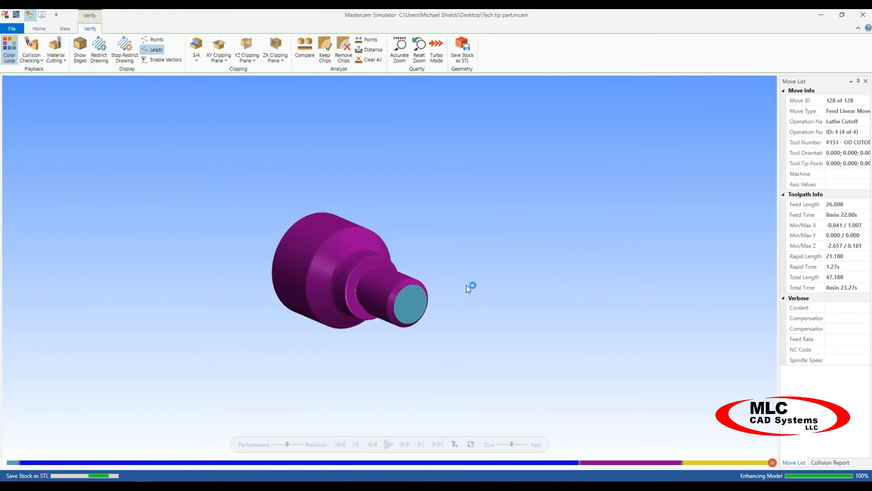
In the Mastercam Design window, start a Mill file with the GENERIC HAAS 3X MILL machine
{"action": "left_click", "coordinate": [822, 14]}
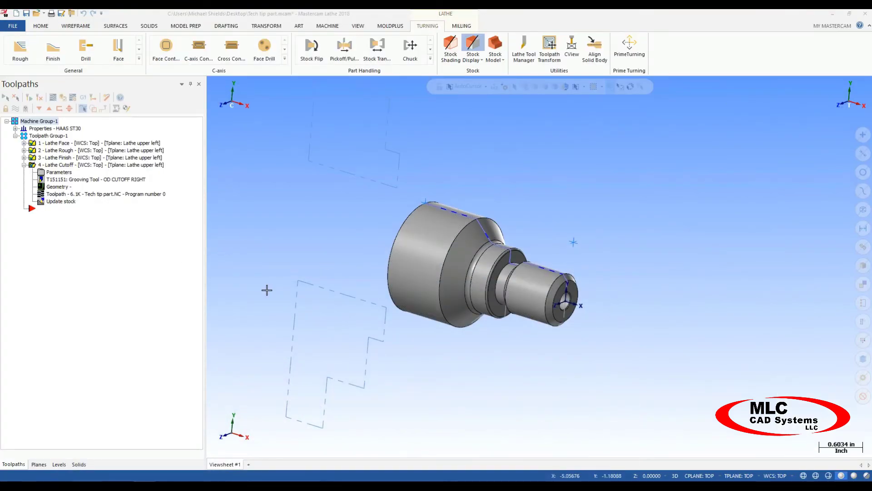
{"action": "mouse_move", "coordinate": [91, 487]}
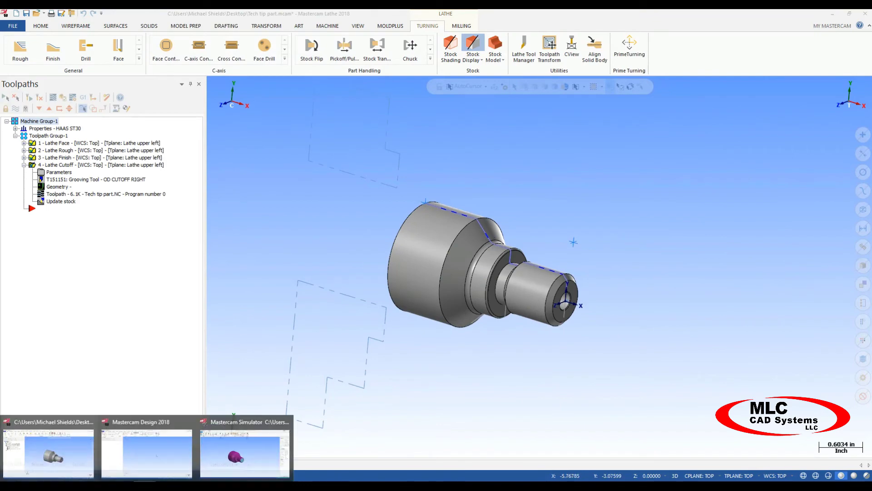
{"action": "left_click", "coordinate": [150, 448]}
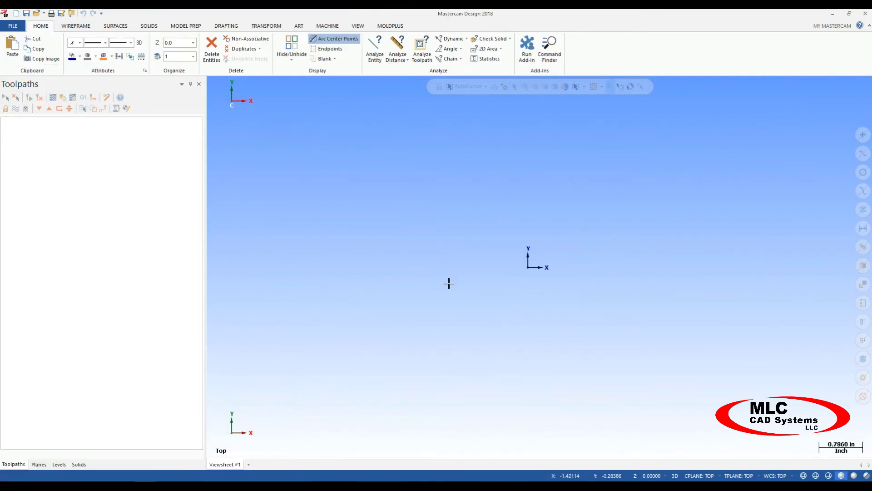
{"action": "left_click", "coordinate": [327, 27]}
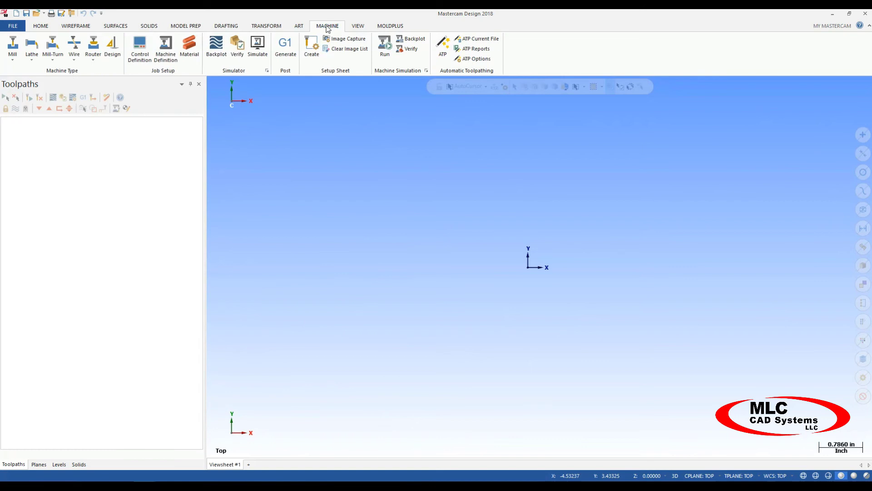
{"action": "left_click", "coordinate": [16, 58]}
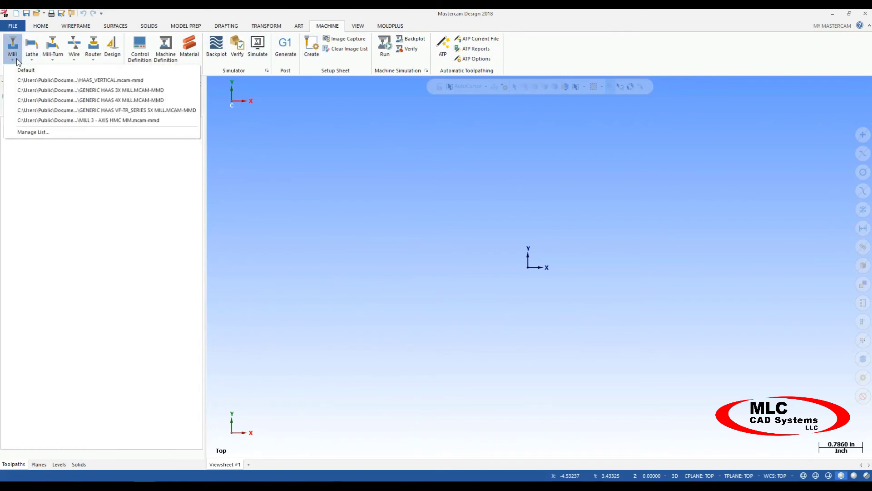
{"action": "left_click", "coordinate": [28, 90]}
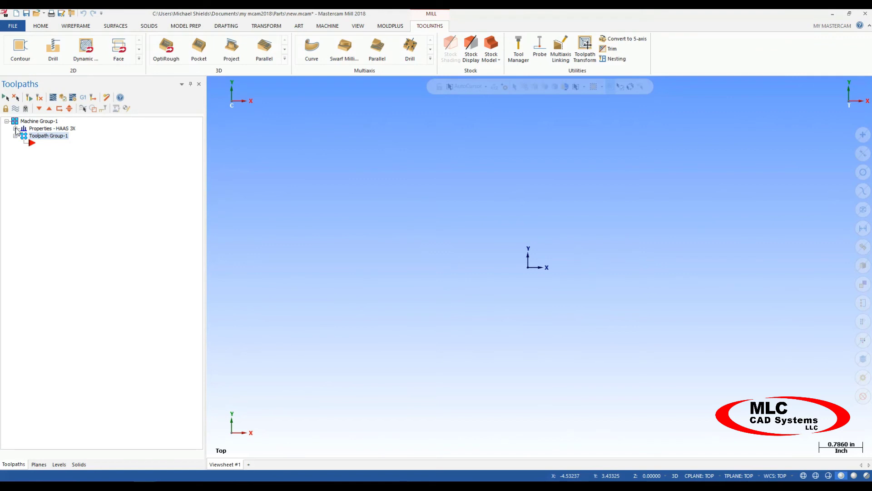
Define the HAAS 3X machine group's stock as a File shape from Tech tip part.stl
{"action": "left_click", "coordinate": [15, 129]}
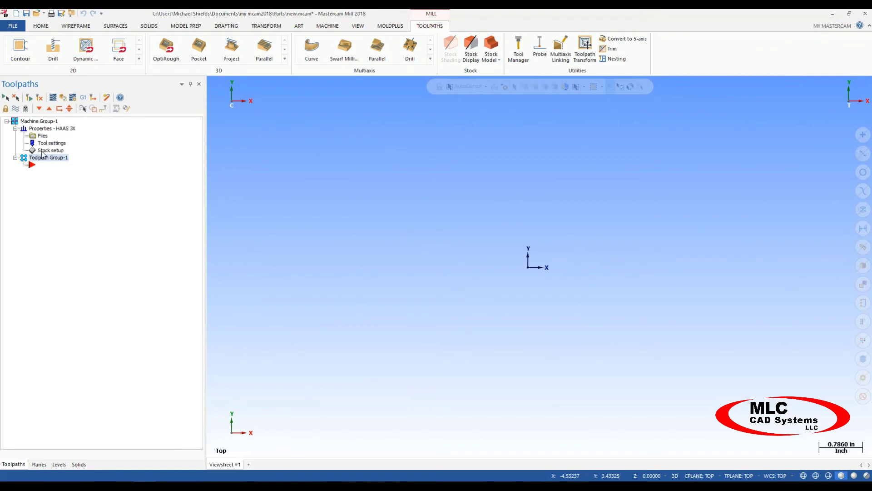
{"action": "left_click", "coordinate": [47, 151]}
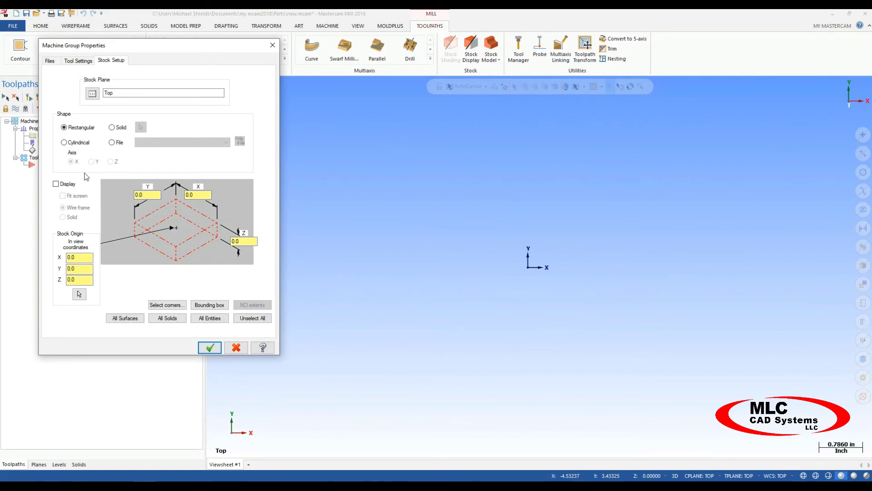
{"action": "left_click", "coordinate": [112, 143]}
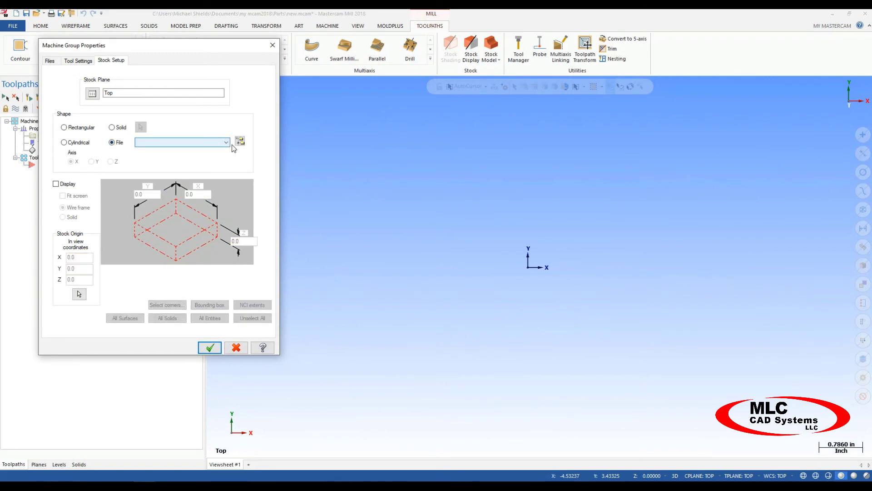
{"action": "left_click", "coordinate": [240, 142]}
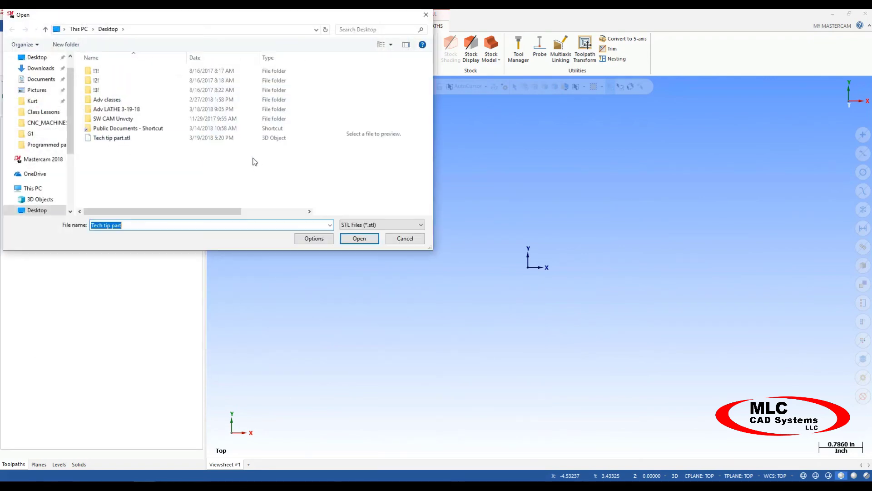
{"action": "left_click", "coordinate": [108, 141]}
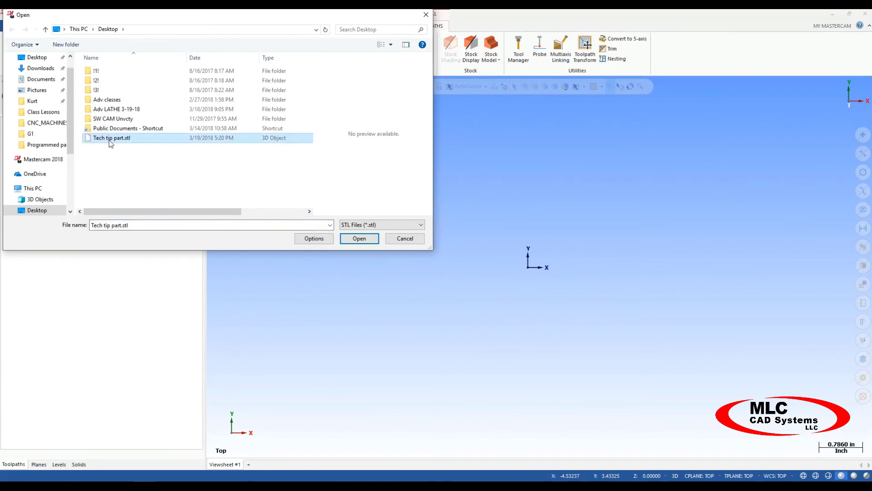
{"action": "left_click", "coordinate": [364, 238]}
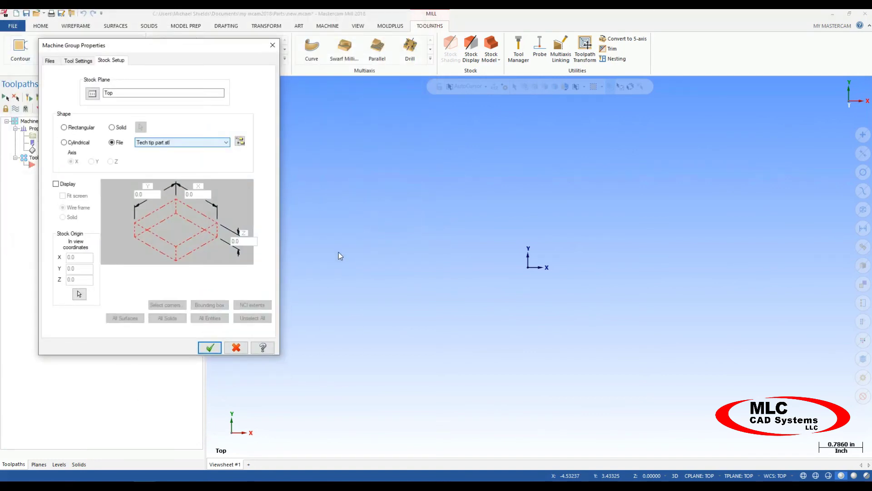
{"action": "left_click", "coordinate": [204, 348]}
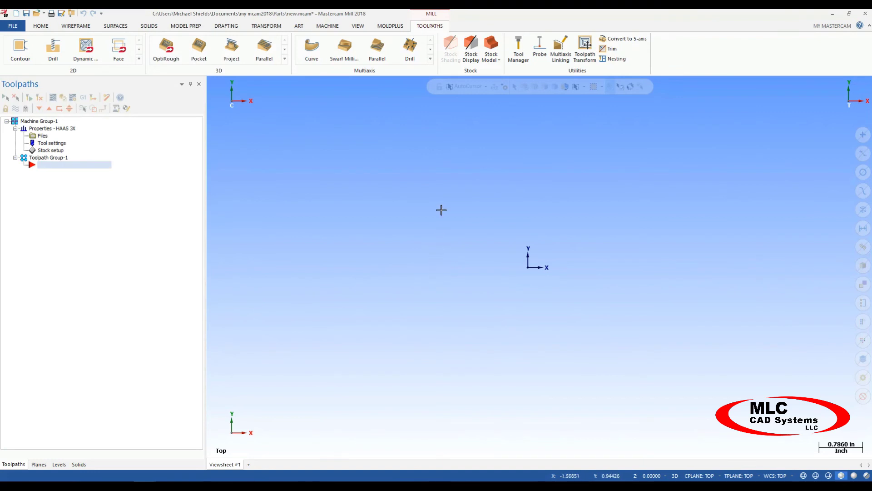
Preview the red wireframe stock in 3D, return to top view, then hide it
{"action": "left_click", "coordinate": [473, 49]}
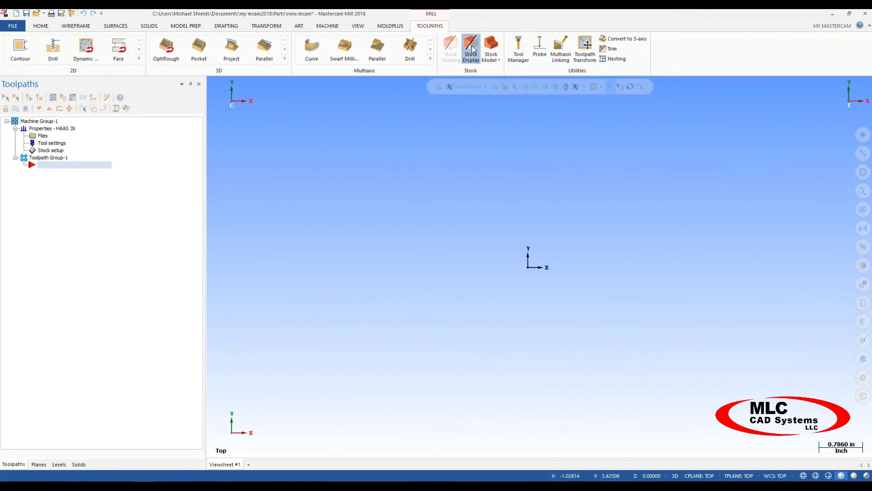
{"action": "middle_click_drag", "start_coordinate": [504, 229], "coordinate": [418, 323]}
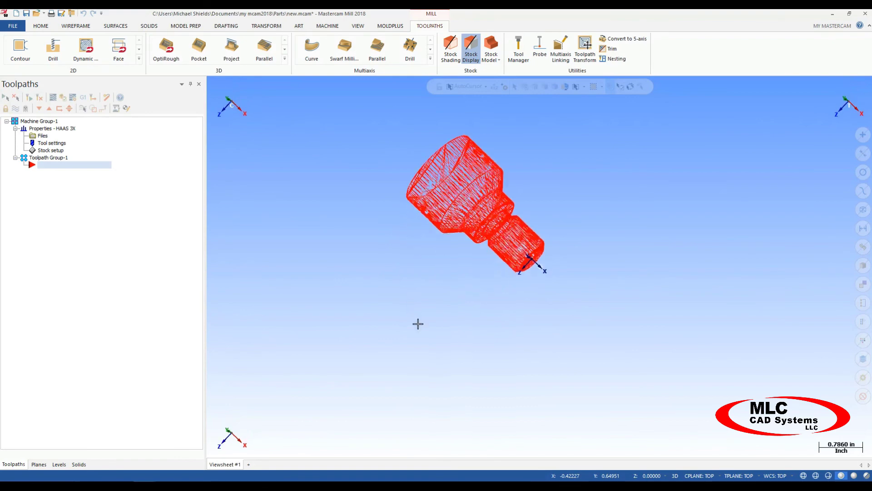
{"action": "key", "text": "alt+1"}
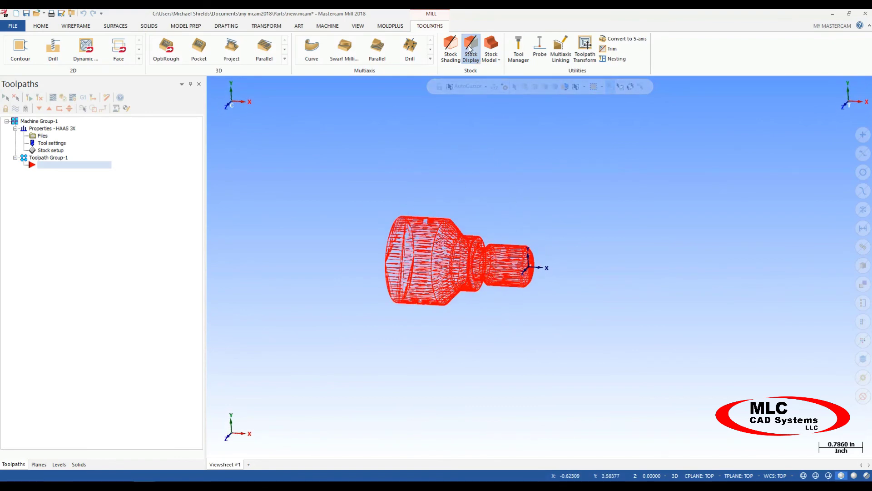
{"action": "left_click", "coordinate": [470, 49]}
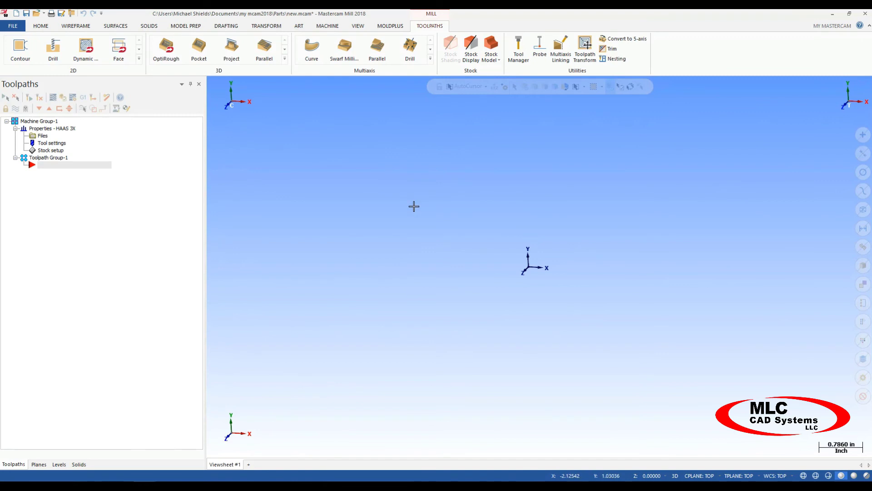
Create and compute stock model 'Mill Start' from the Stock Setup STL, then inspect the shaded result
{"action": "left_click", "coordinate": [491, 45]}
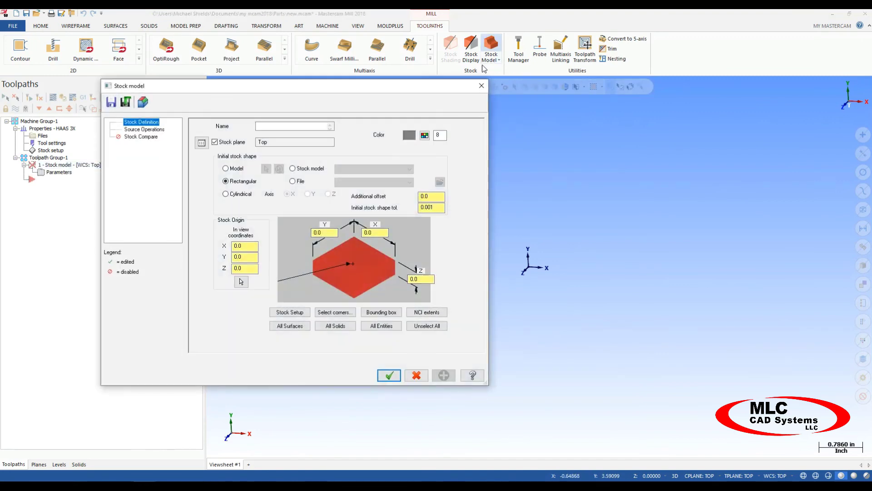
{"action": "left_click", "coordinate": [301, 127]}
{"action": "left_click", "coordinate": [290, 313]}
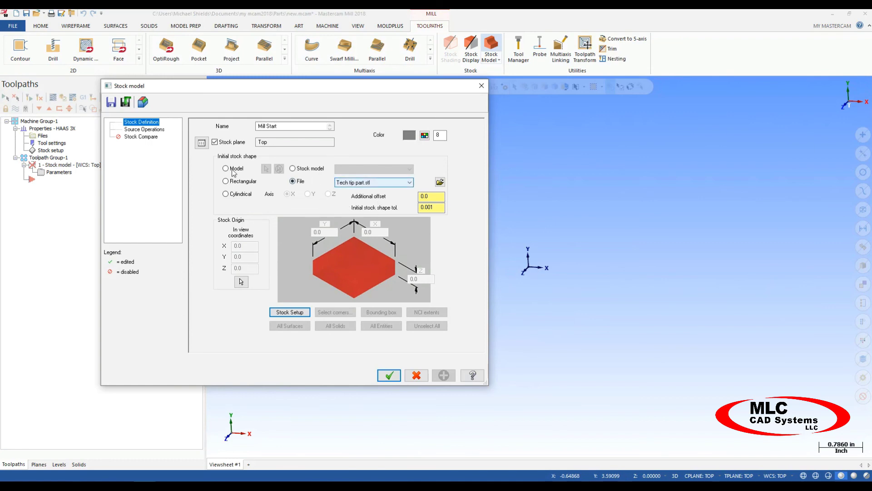
{"action": "left_click", "coordinate": [145, 130]}
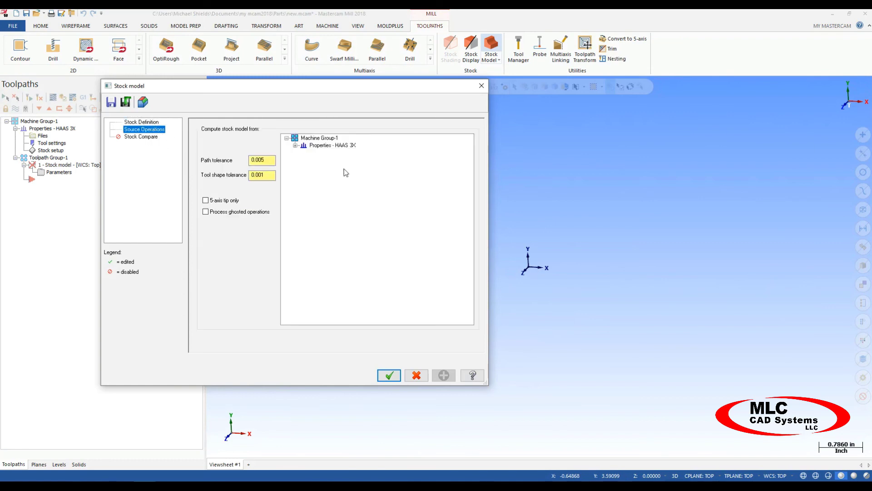
{"action": "left_click", "coordinate": [390, 375]}
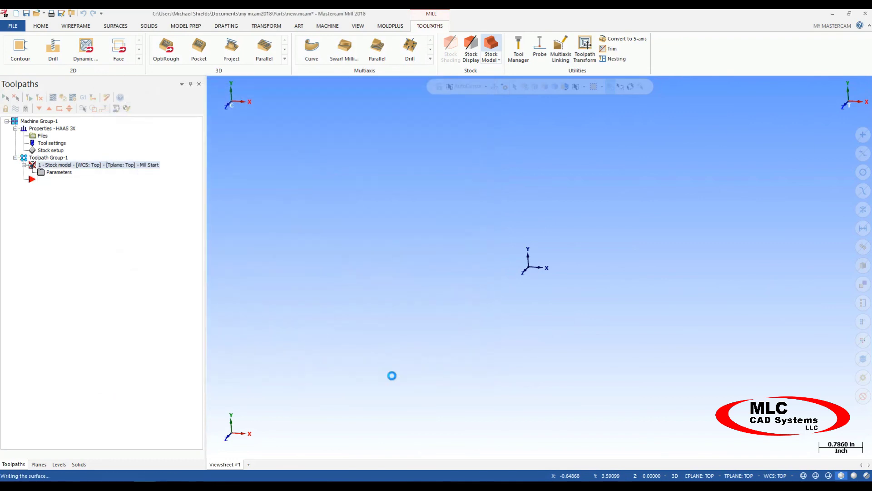
{"action": "scroll", "coordinate": [461, 256], "scroll_direction": "up", "scroll_amount": 1}
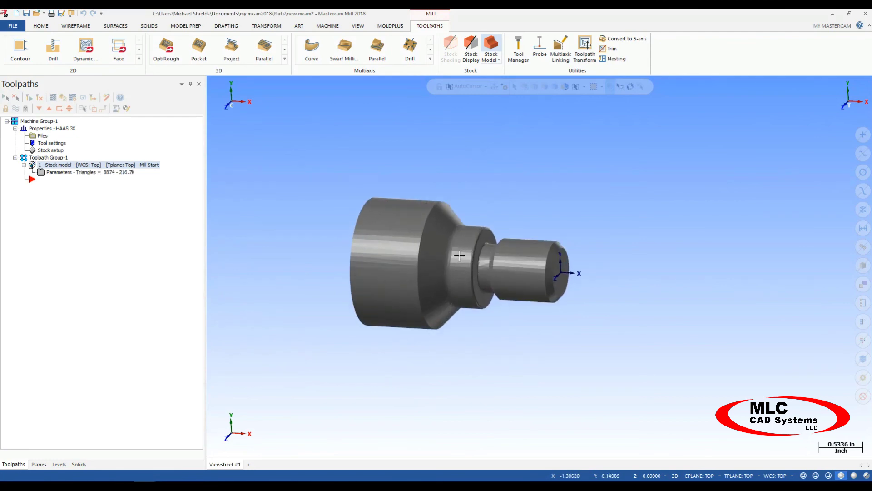
{"action": "scroll", "coordinate": [464, 257], "scroll_direction": "up", "scroll_amount": 1}
{"action": "middle_click_drag", "start_coordinate": [473, 262], "coordinate": [454, 283]}
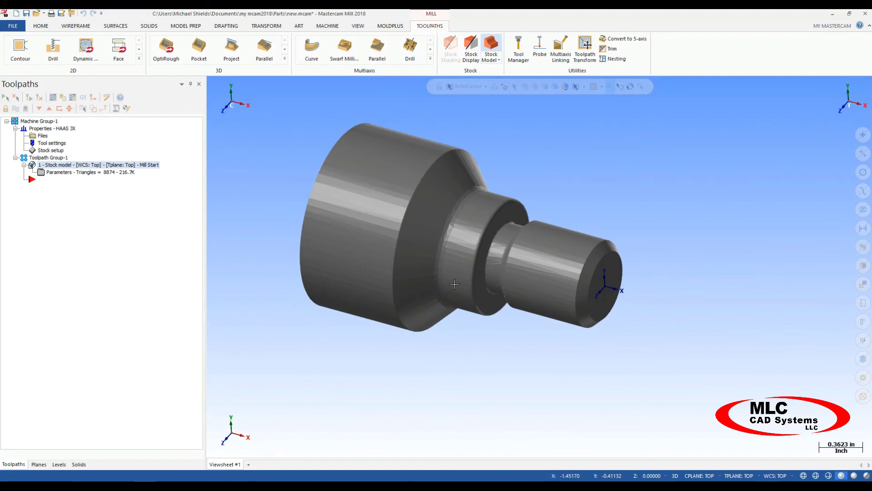